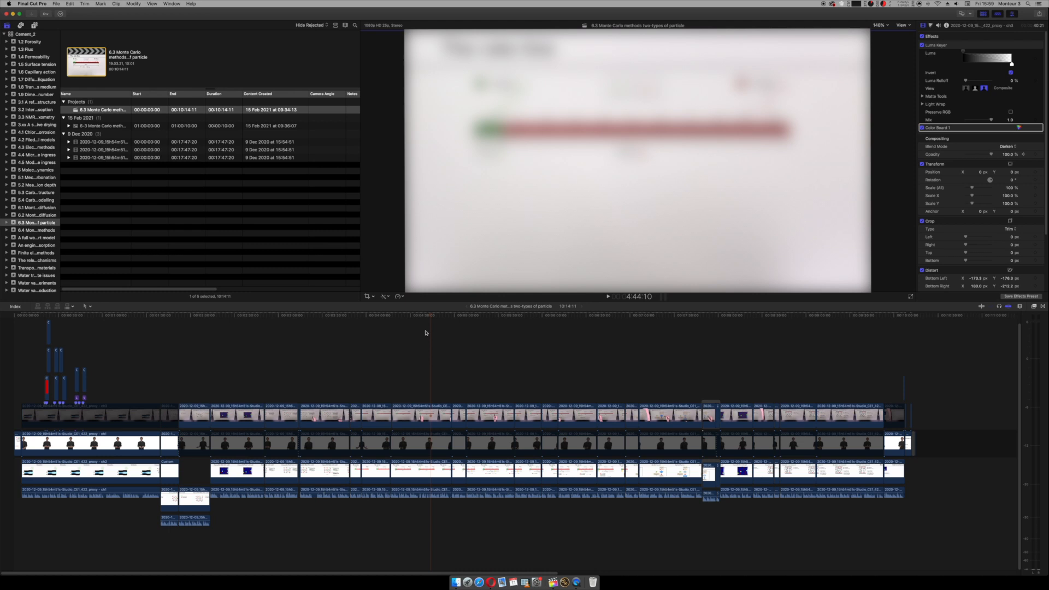
Set up an XML export of the 6.3 Monte Carlo methods project with the General metadata view and Previous Version (1.7).
left_click(77, 110)
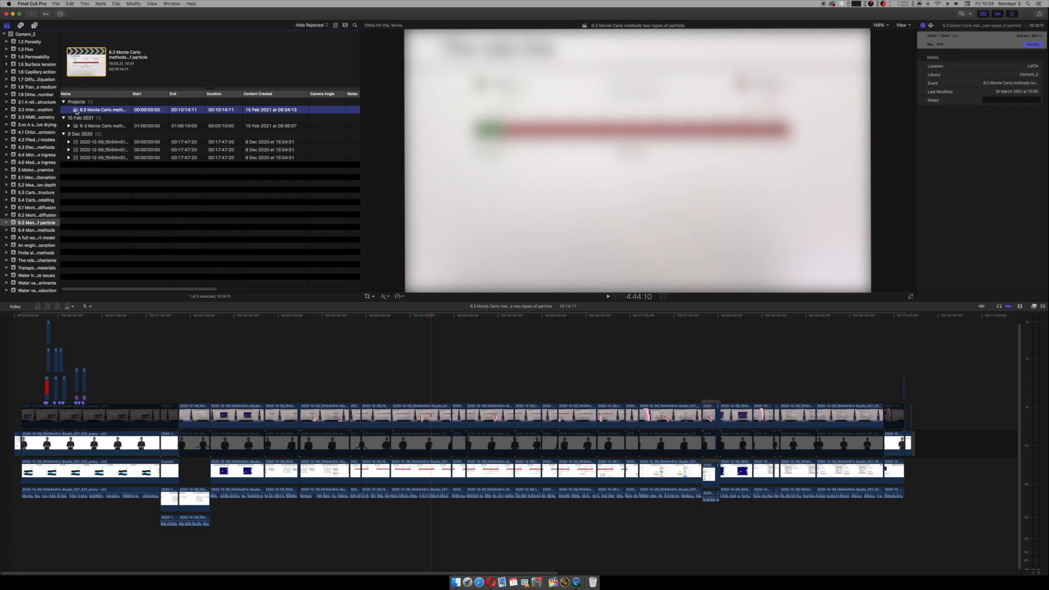
left_click(56, 4)
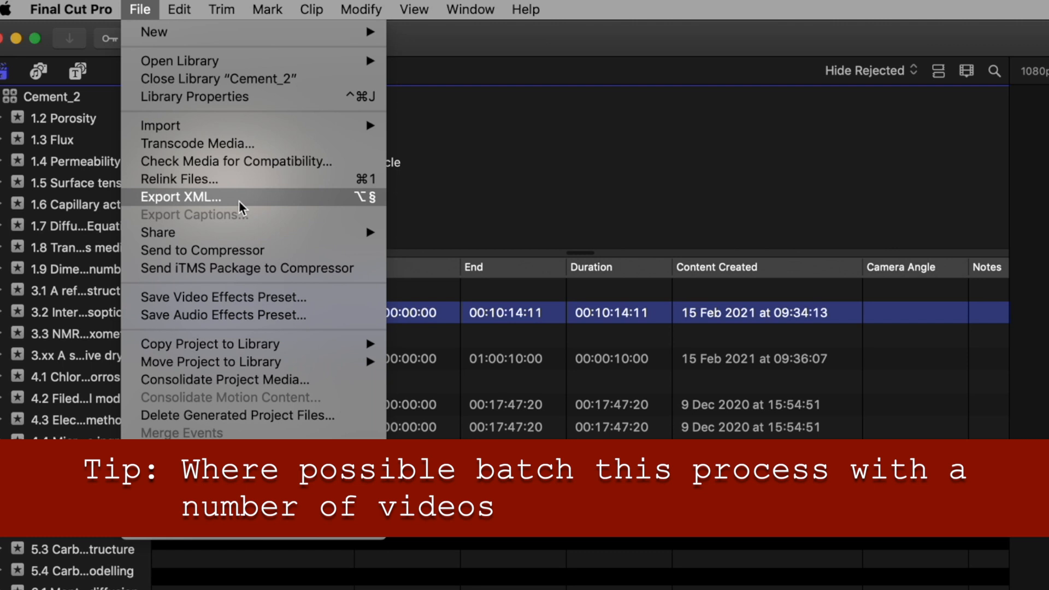
left_click(339, 202)
left_click(575, 339)
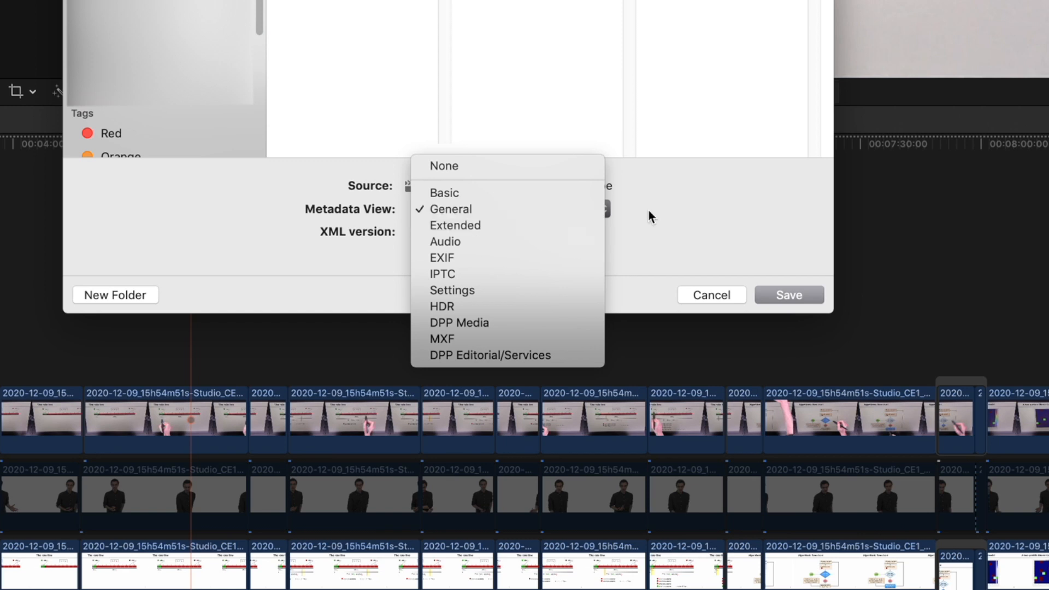
left_click(564, 214)
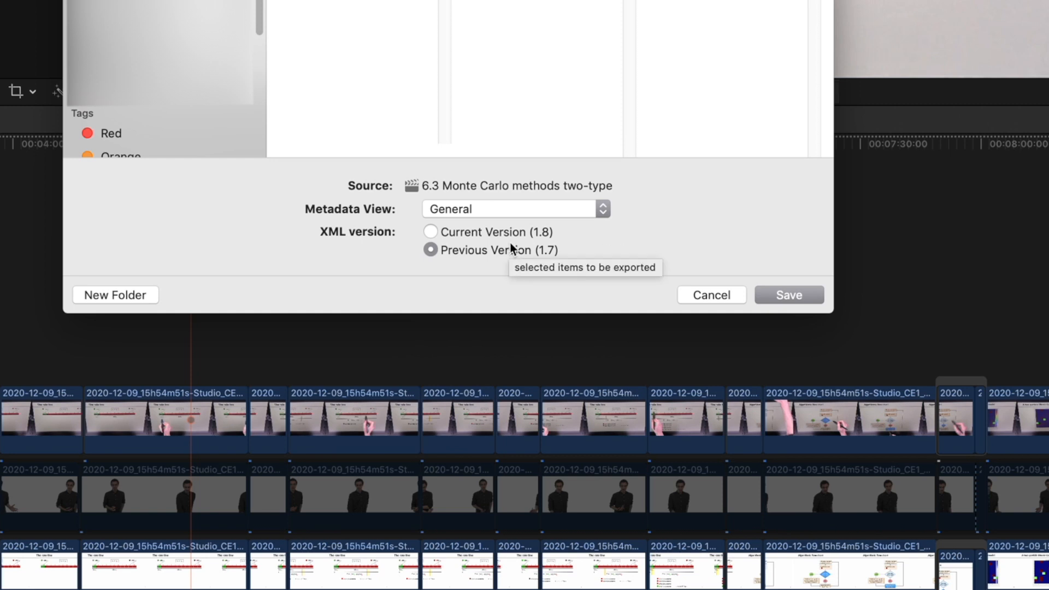
left_click(453, 234)
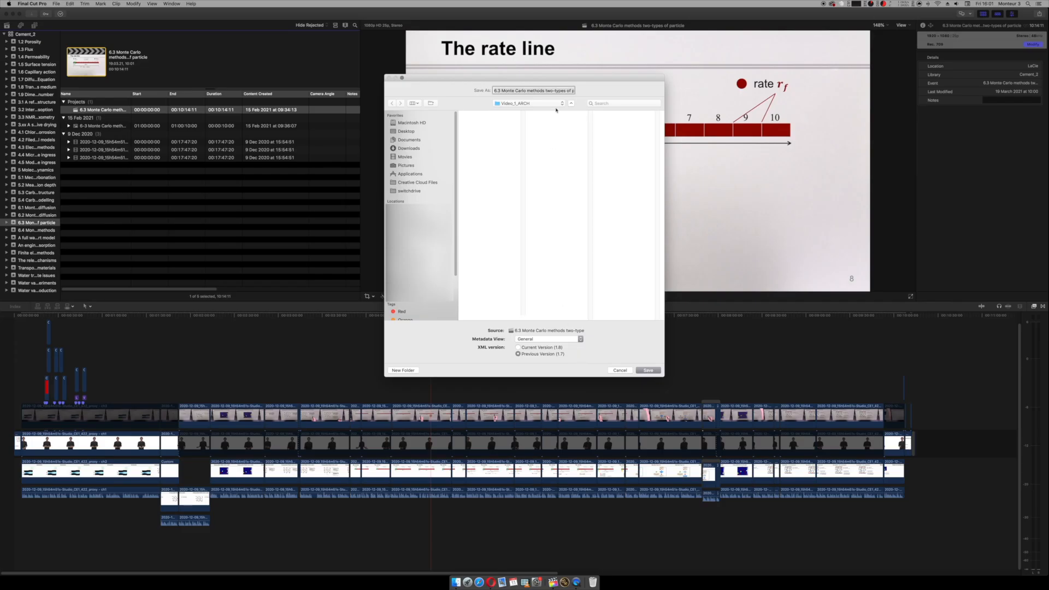
Save the exported XML in the Video_1_ARCH folder inside Project_ARCH on the Desktop.
left_click(557, 104)
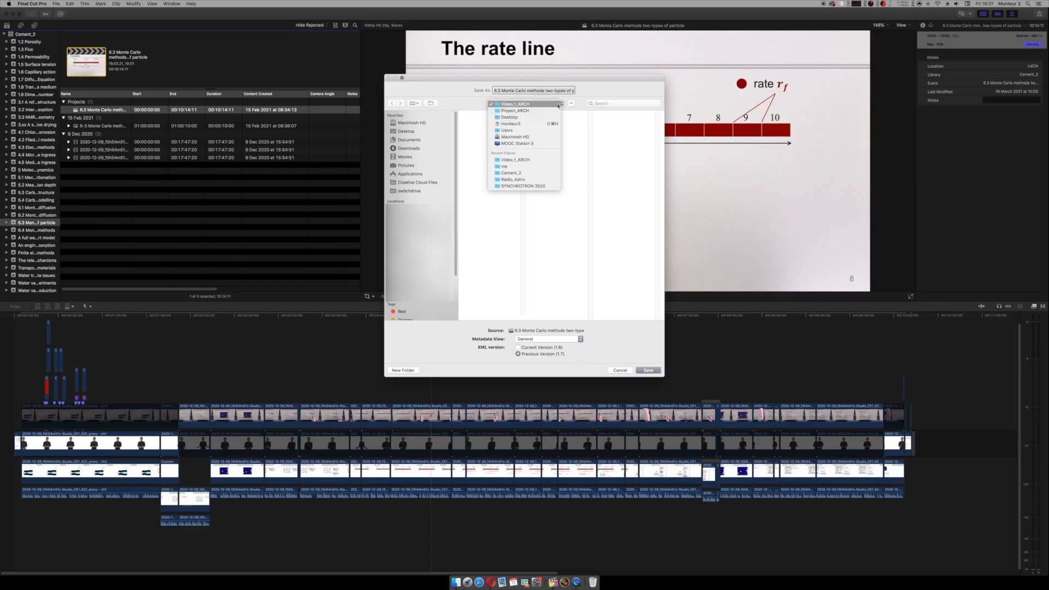
left_click(554, 112)
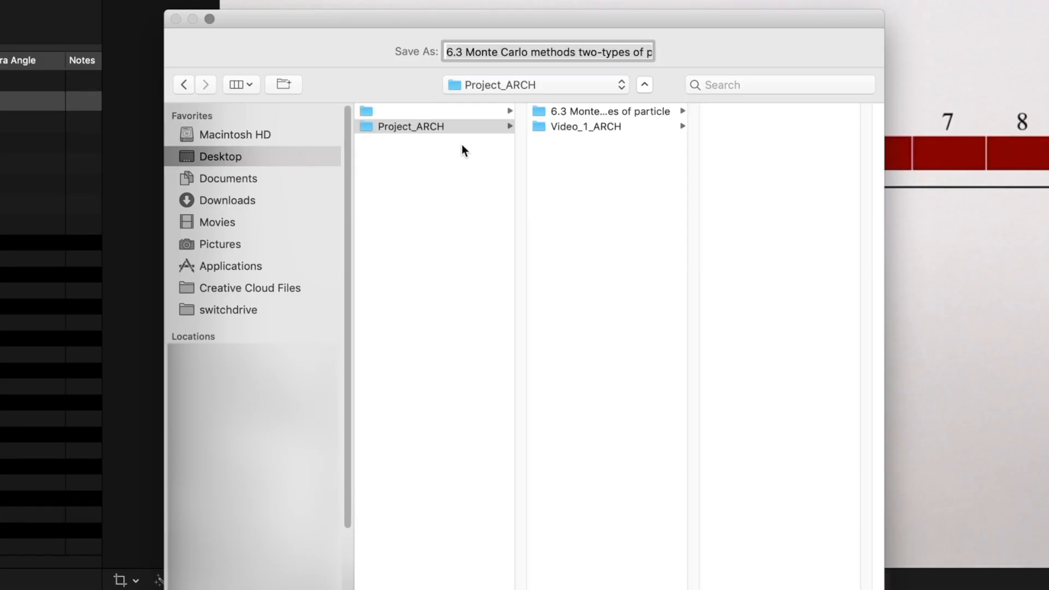
left_click(572, 127)
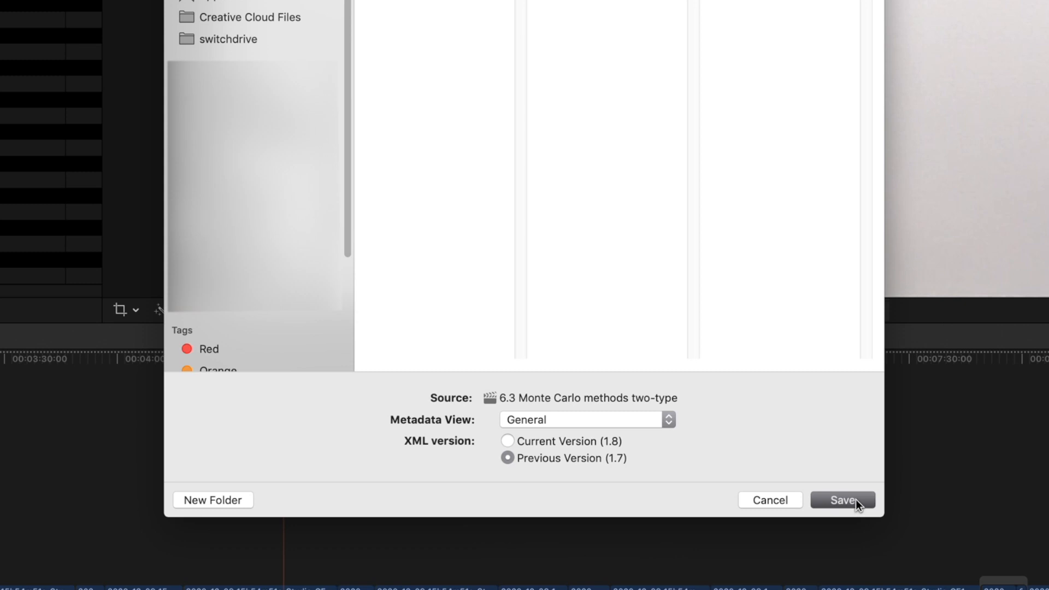
left_click(854, 500)
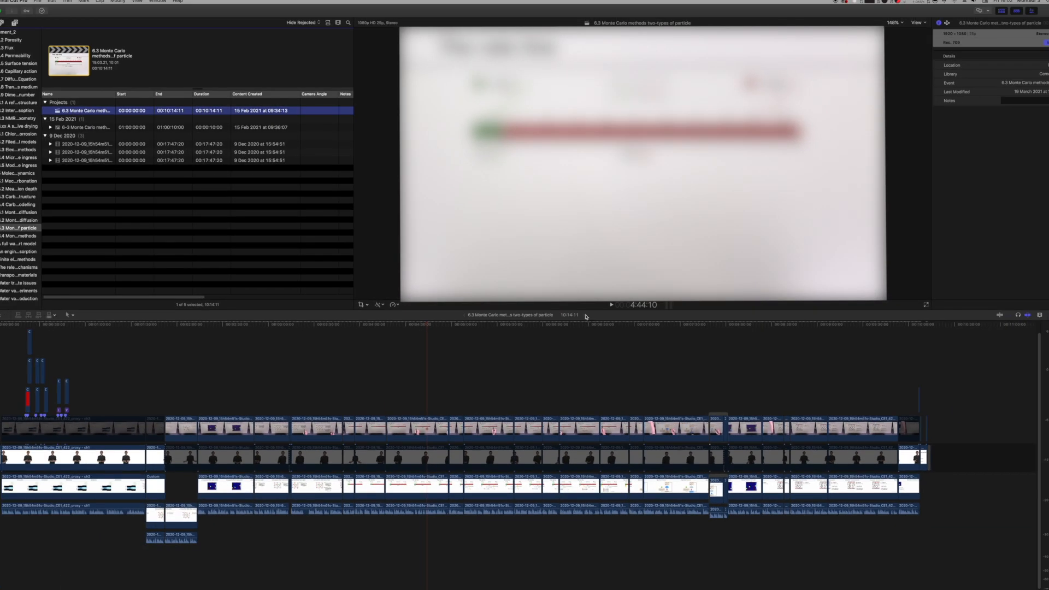
Minimise the editor and select the exported fcpxml file in Project_ARCH/Video_1_ARCH in Finder.
left_click(1, 11)
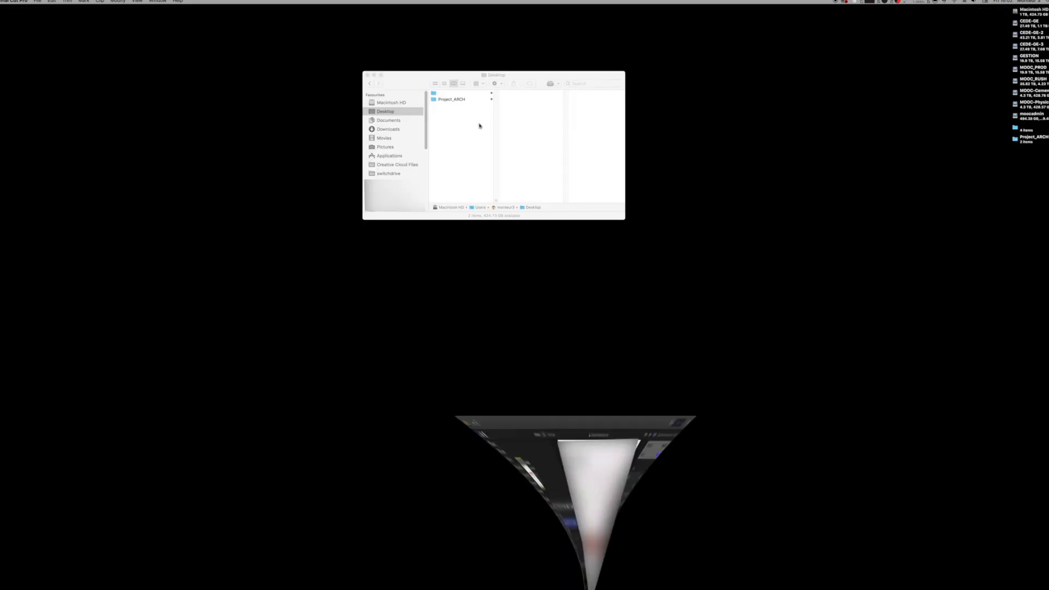
left_click(513, 128)
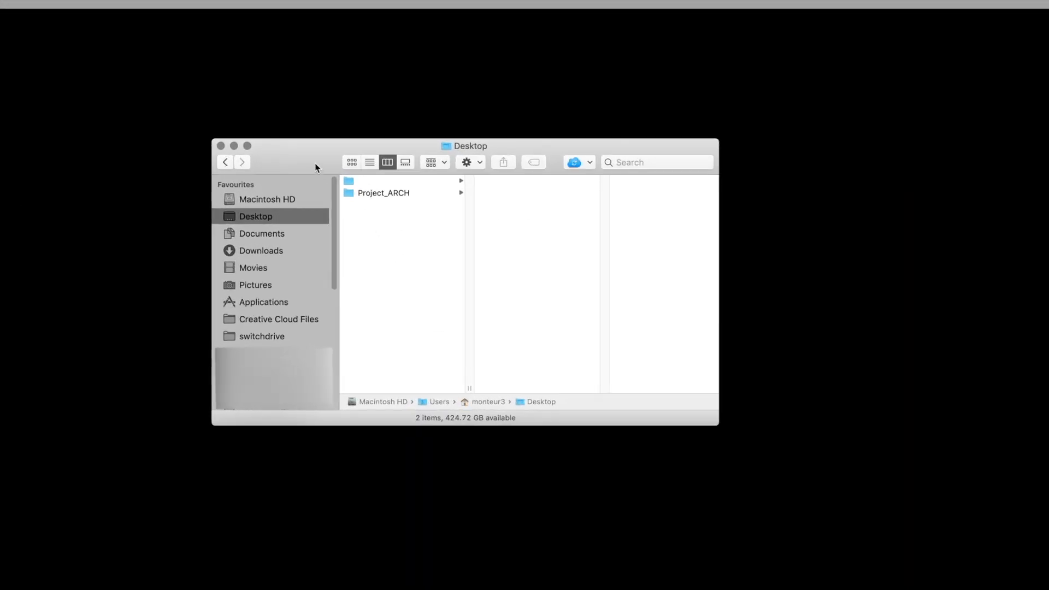
left_click(395, 193)
left_click(513, 194)
left_click(643, 182)
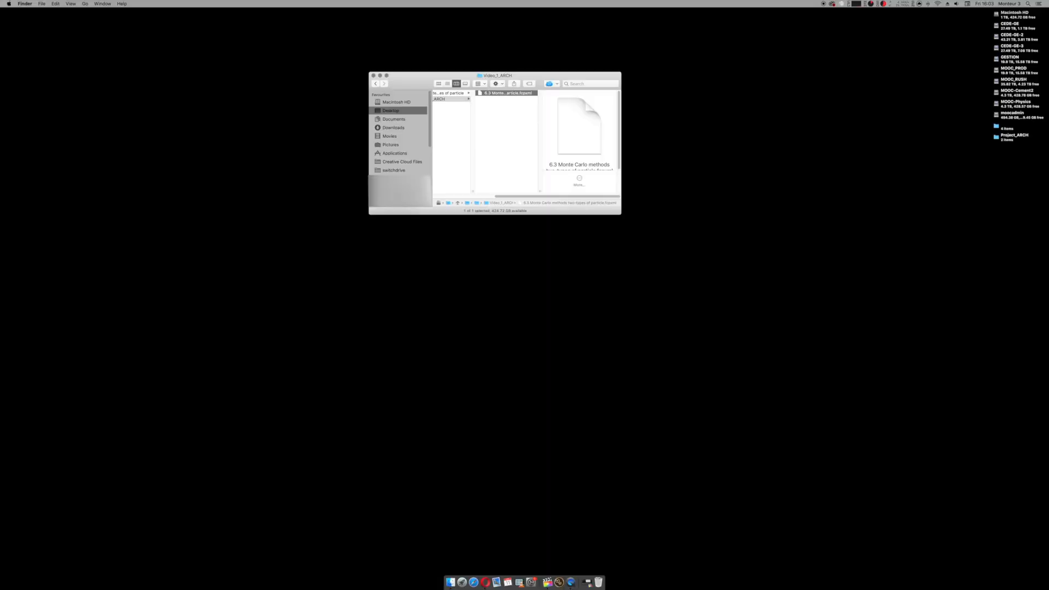
Launch Worx4 X and place its window directly below the Finder window.
key("super+space")
type("worx")
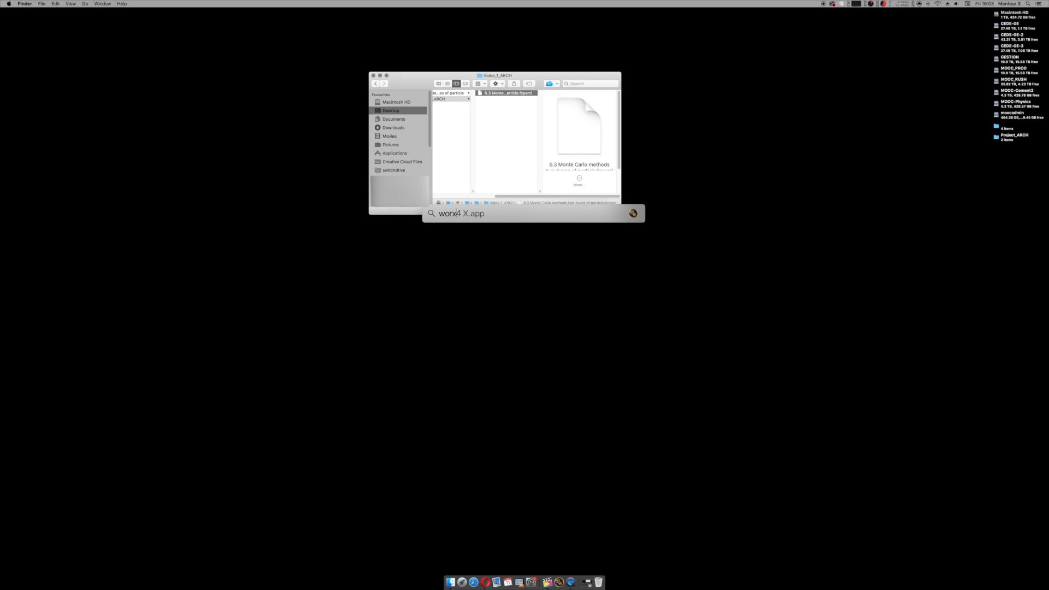
key("Return")
left_click_drag(353, 234, 547, 223)
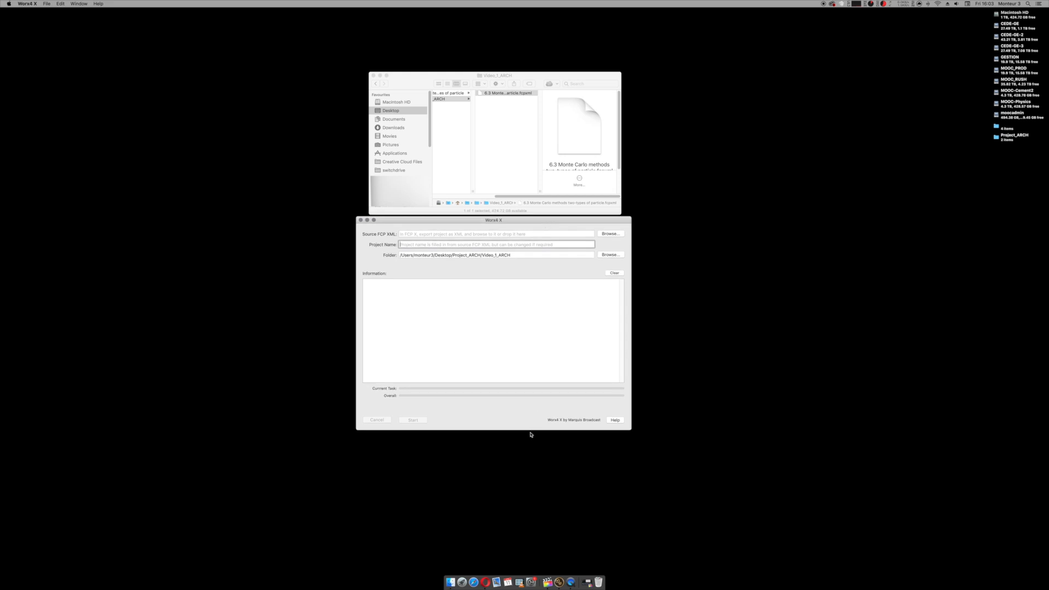
mouse_move(532, 431)
left_mouse_down()
mouse_move(532, 487)
mouse_move(535, 430)
left_mouse_up()
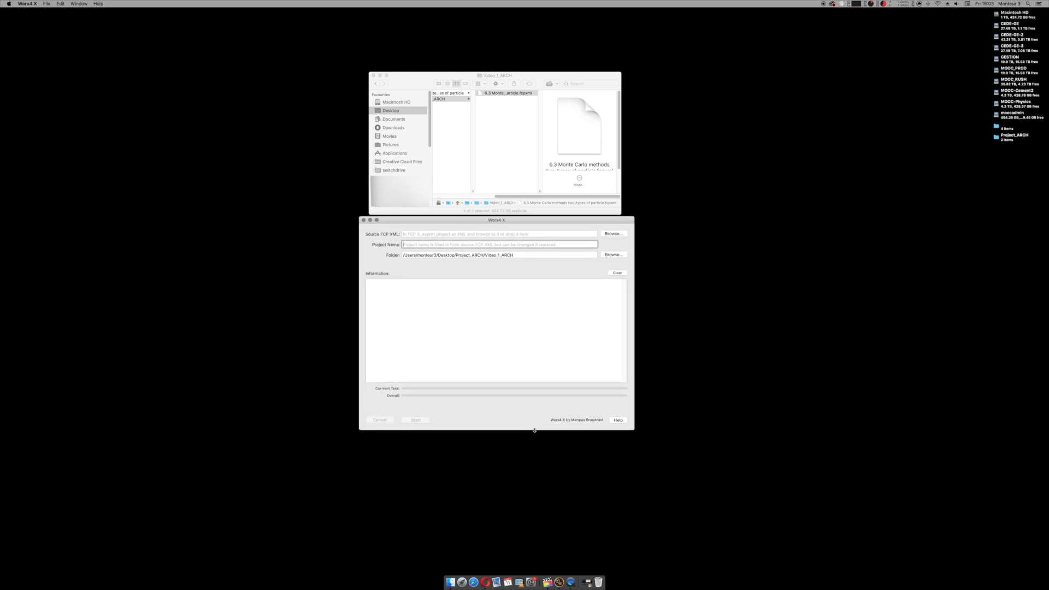
left_click_drag(607, 217, 604, 217)
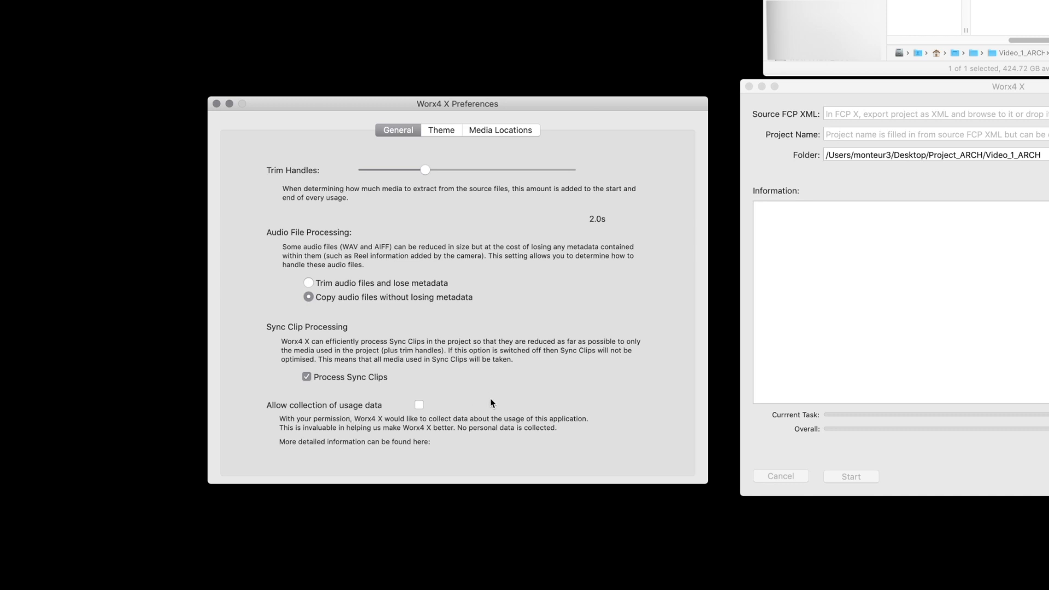
Review the Theme, Media Locations and General preferences of Worx4 X, and close the preferences.
left_click(439, 134)
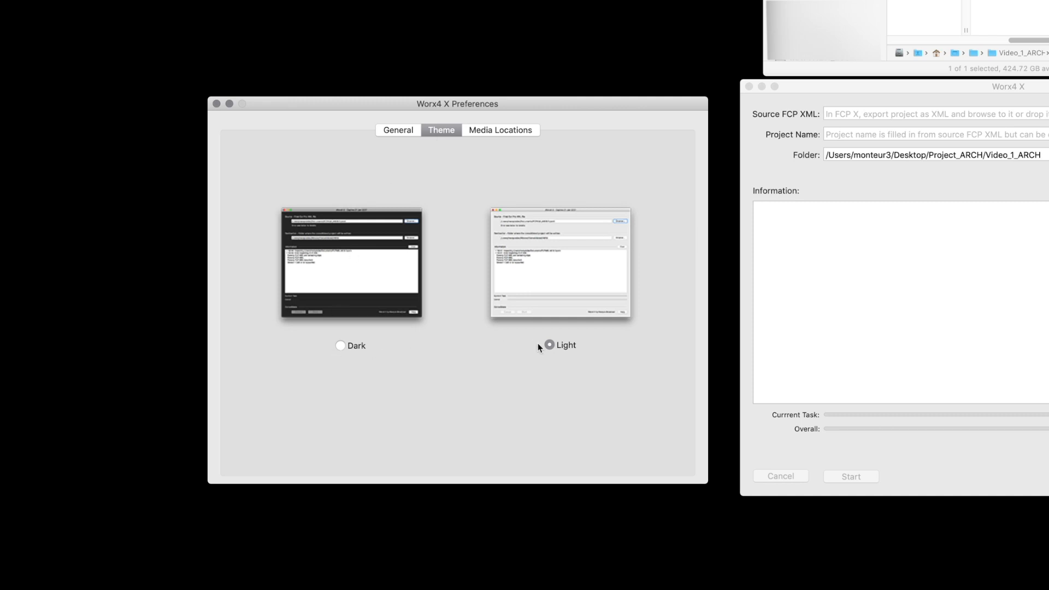
left_click(499, 131)
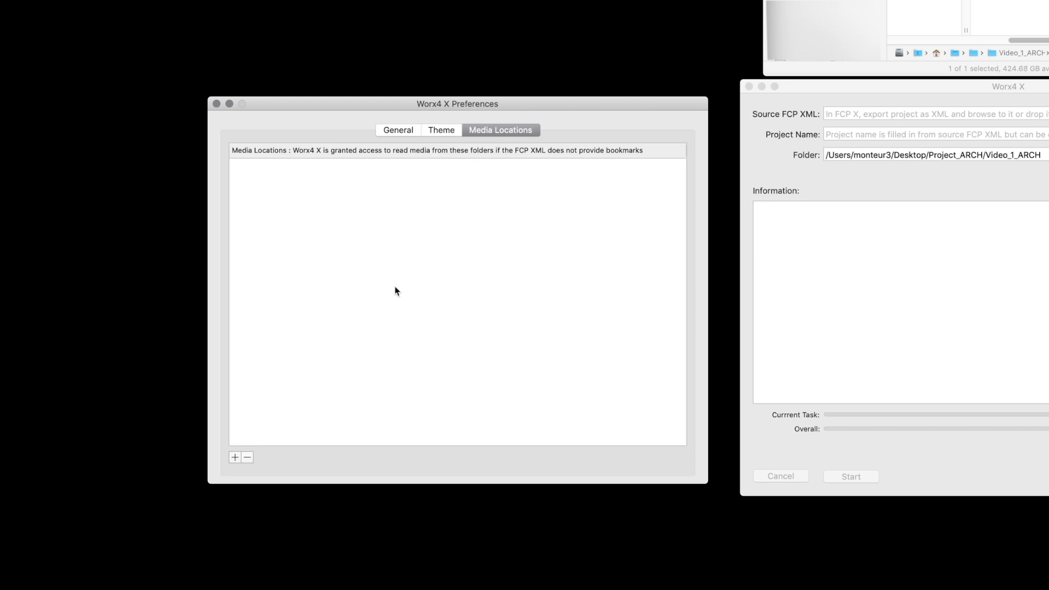
left_click(389, 133)
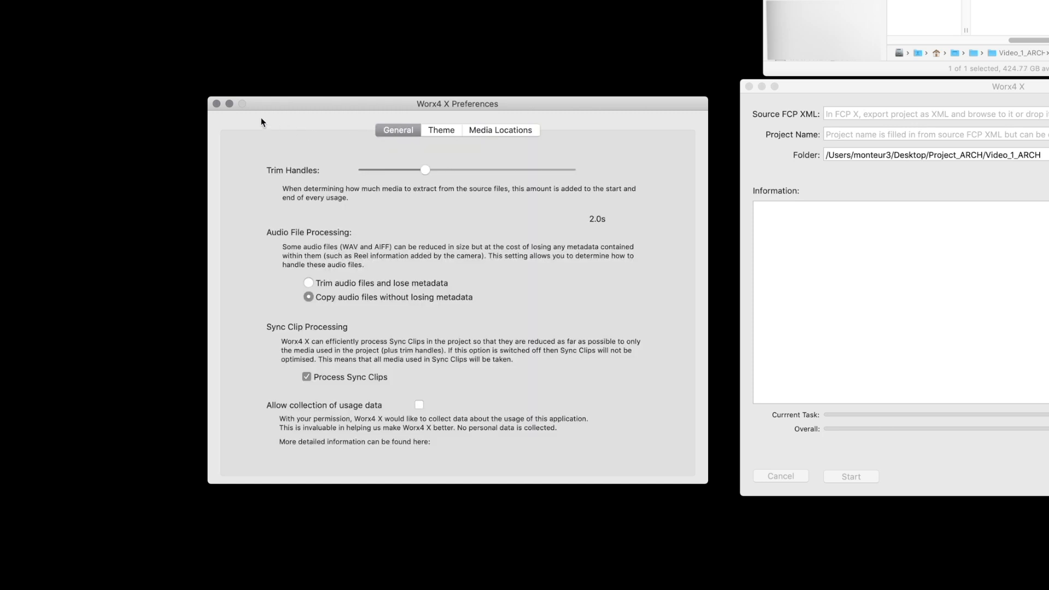
left_click(216, 104)
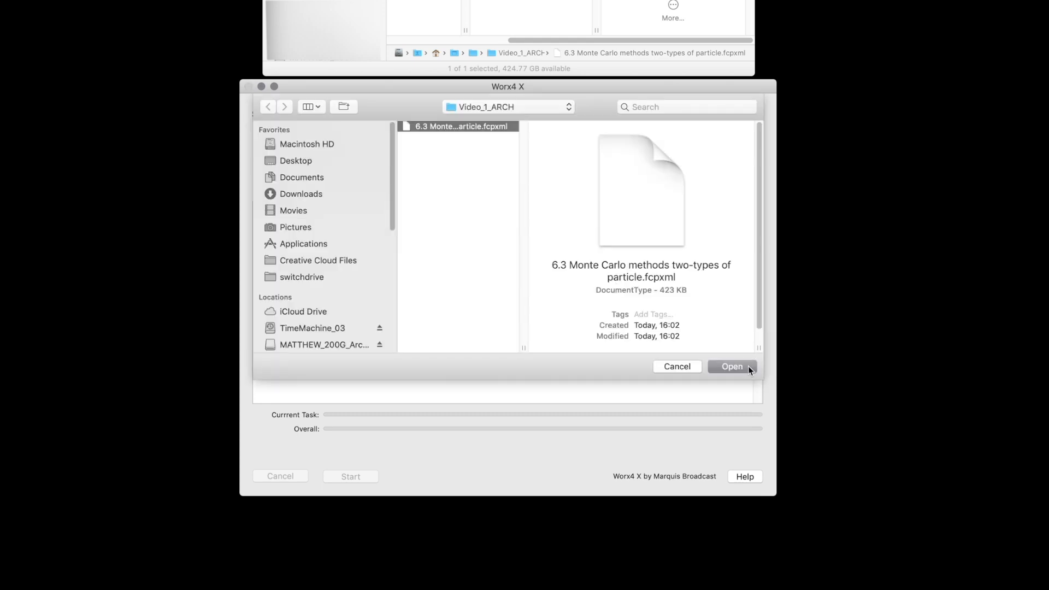
Load 6.3 Monte Carlo methods two-types of particle.fcpxml as the source XML and examine the estimated consolidation savings.
left_click(738, 366)
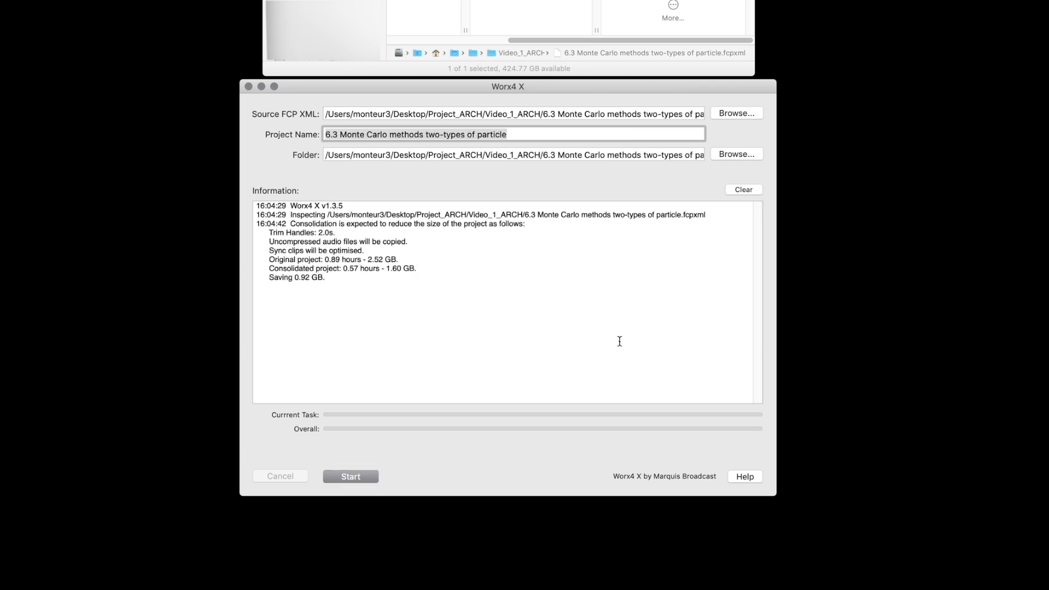
left_click_drag(620, 341, 462, 261)
left_click_drag(359, 279, 255, 233)
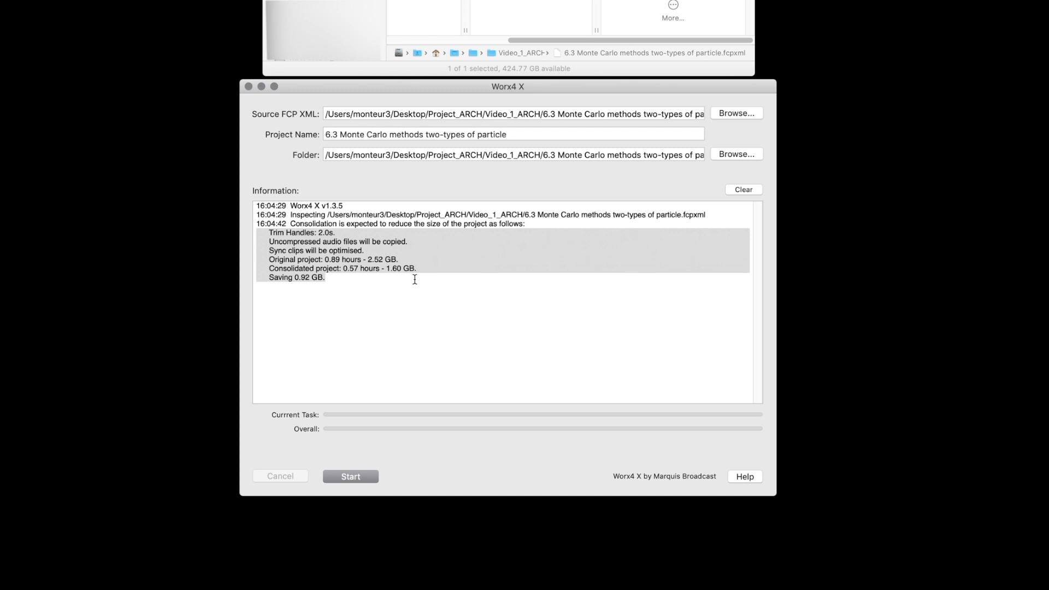
left_click_drag(387, 268, 391, 269)
left_click_drag(271, 259, 391, 259)
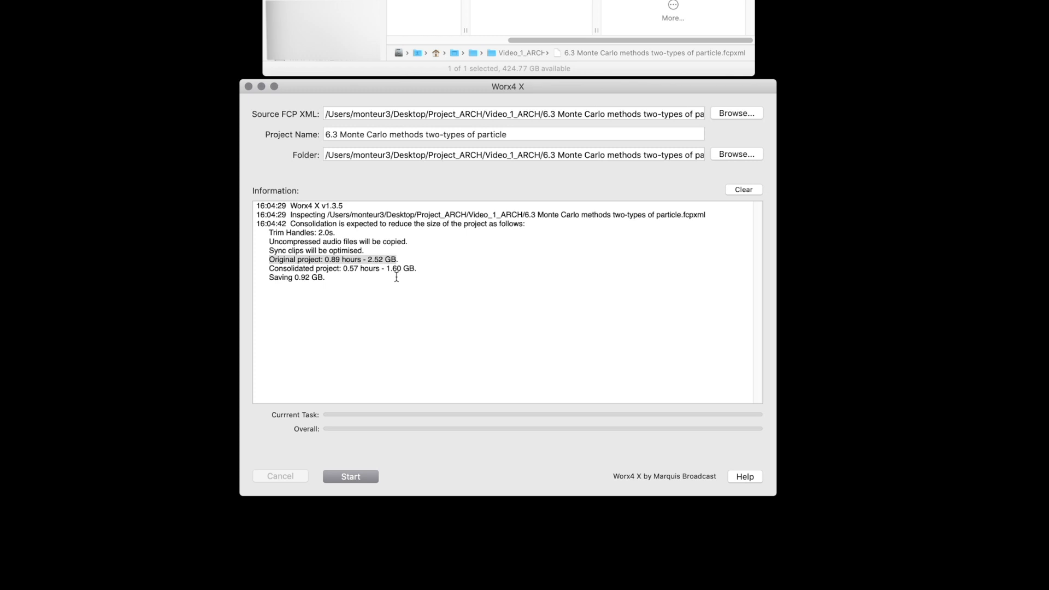
left_click(327, 272)
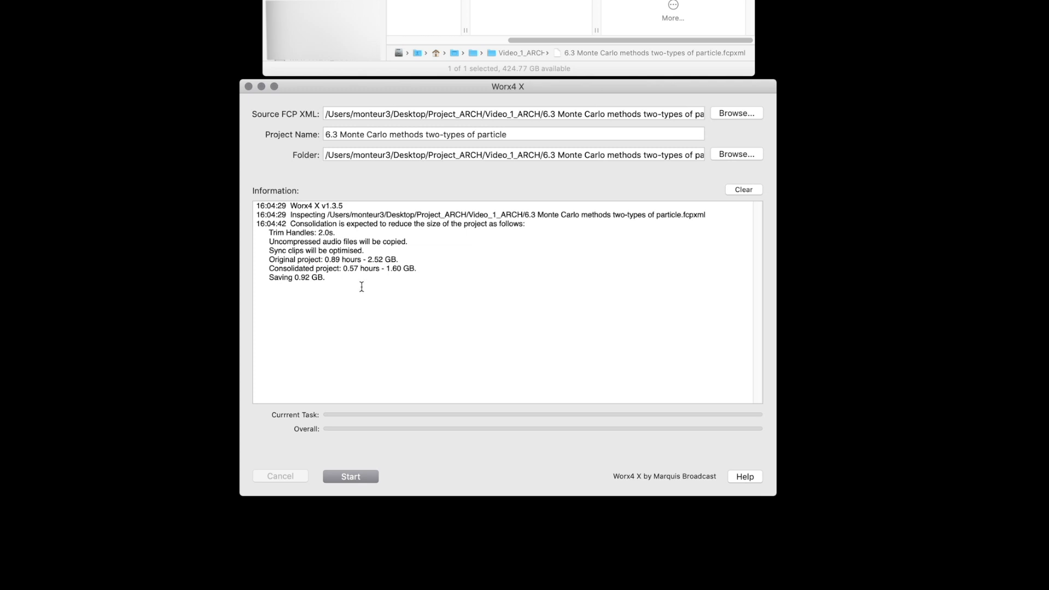
Name the consolidated project "6.3 Monte Carlo methods two-types of particle_Lite" and choose Video_1_ARCH as its destination folder.
left_click(534, 132)
type("_Lite")
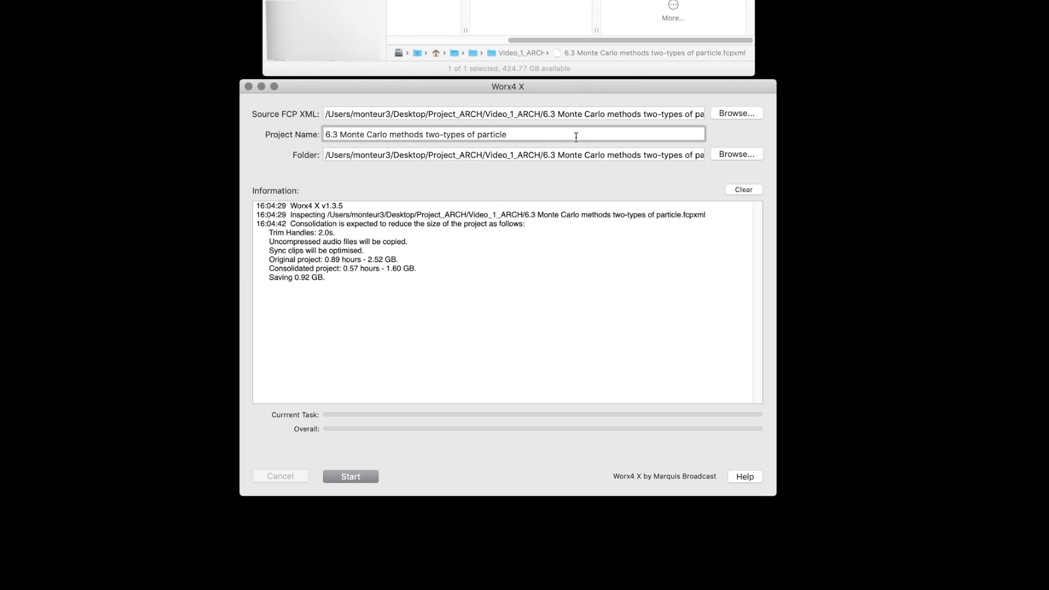
left_click(724, 155)
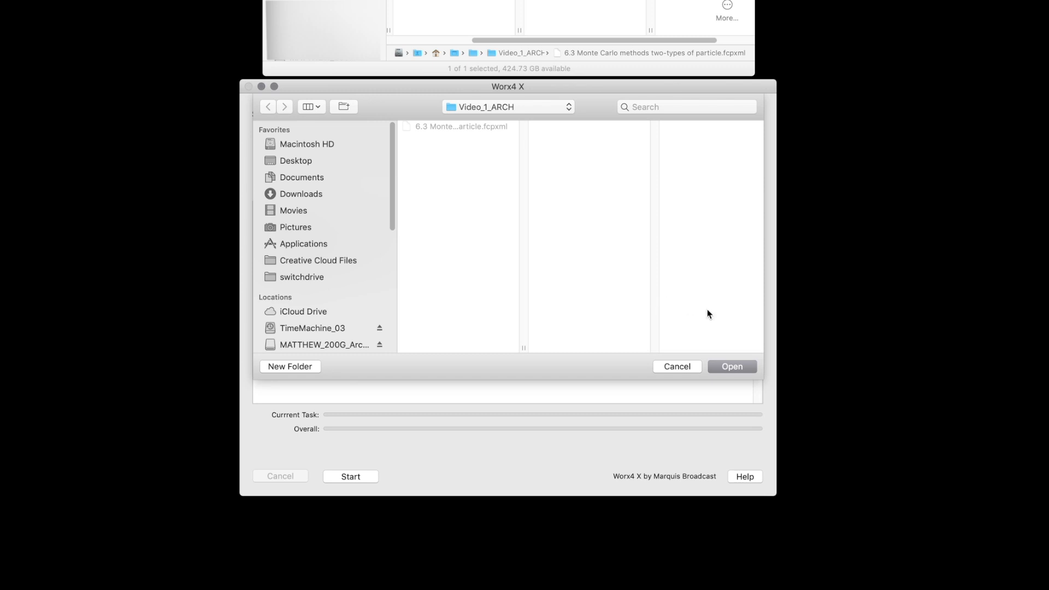
left_click(732, 366)
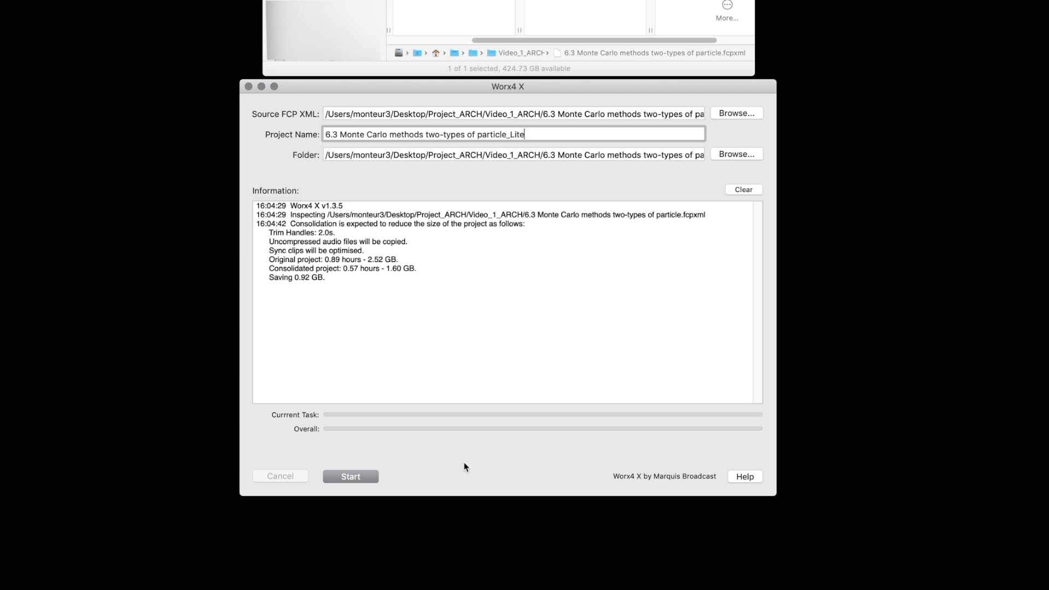
Start the consolidation and check the clip and segment entries in the information log.
left_click(351, 479)
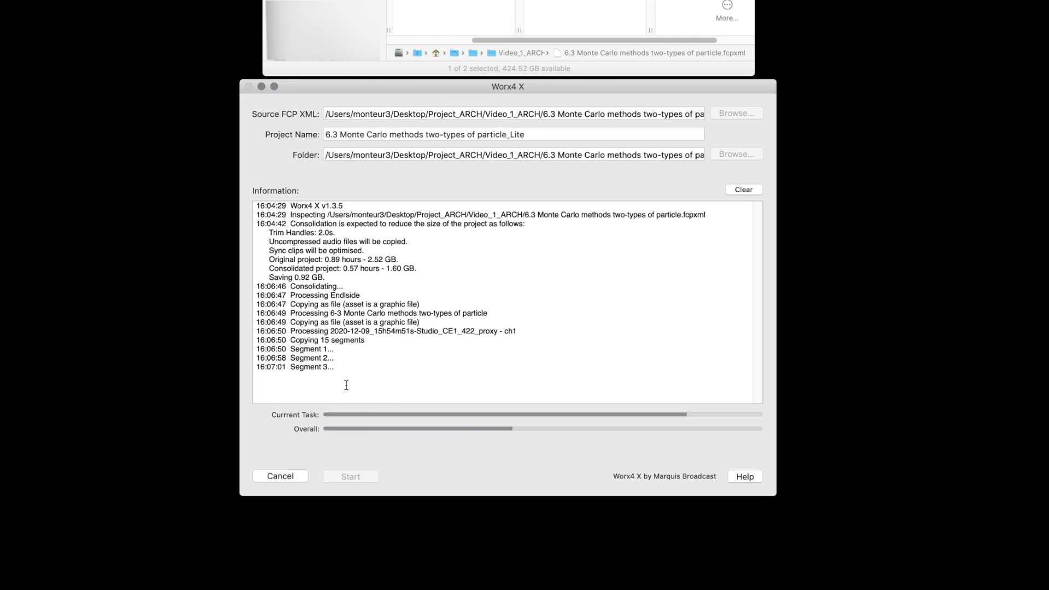
left_click_drag(329, 331, 521, 331)
left_click_drag(291, 340, 370, 342)
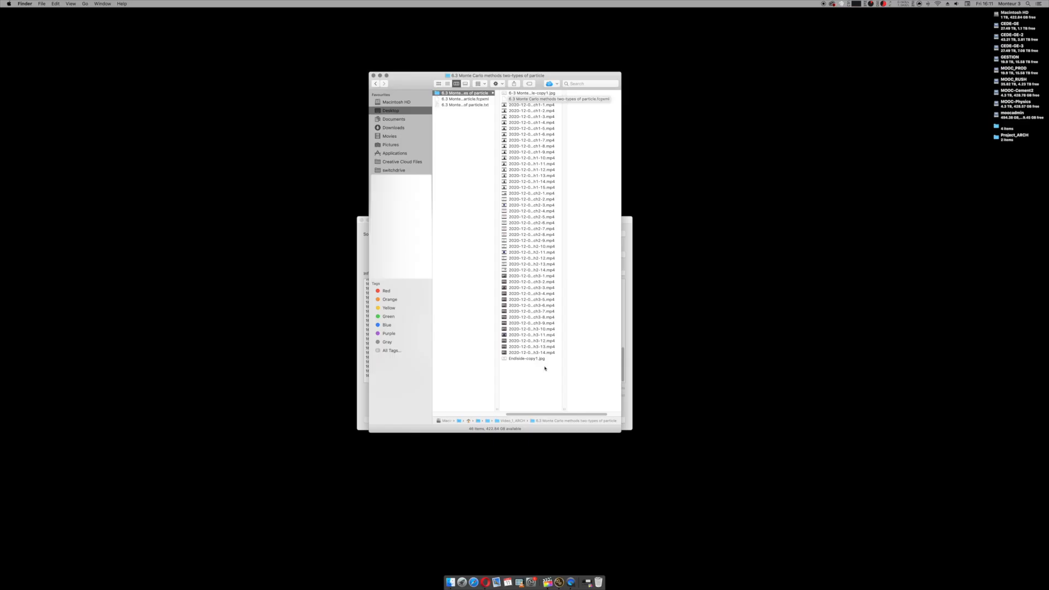
Switch to Final Cut Pro and import the consolidated fcpxml from the 6.3 Monte Carlo subfolder of Video_1_ARCH into the test library.
left_click(586, 582)
left_click(56, 4)
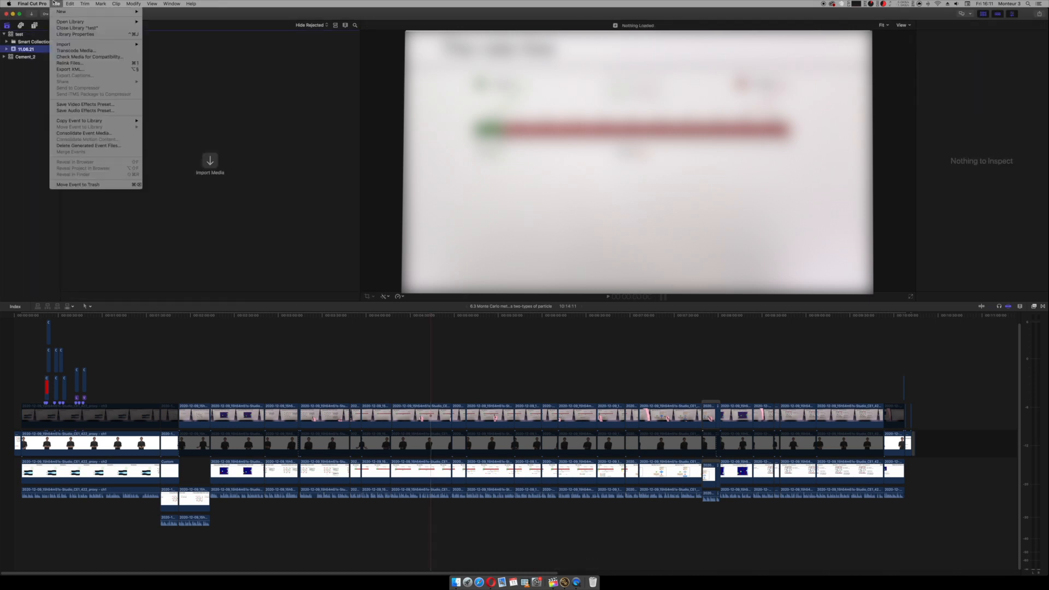
mouse_move(85, 45)
left_click(161, 64)
left_click(463, 112)
left_click(518, 112)
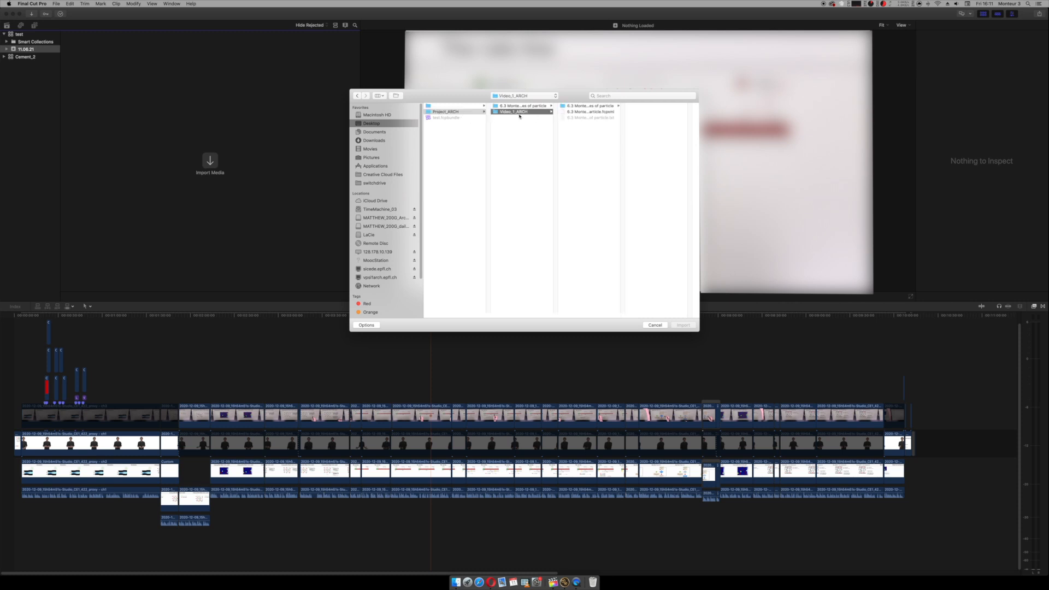
left_click(586, 107)
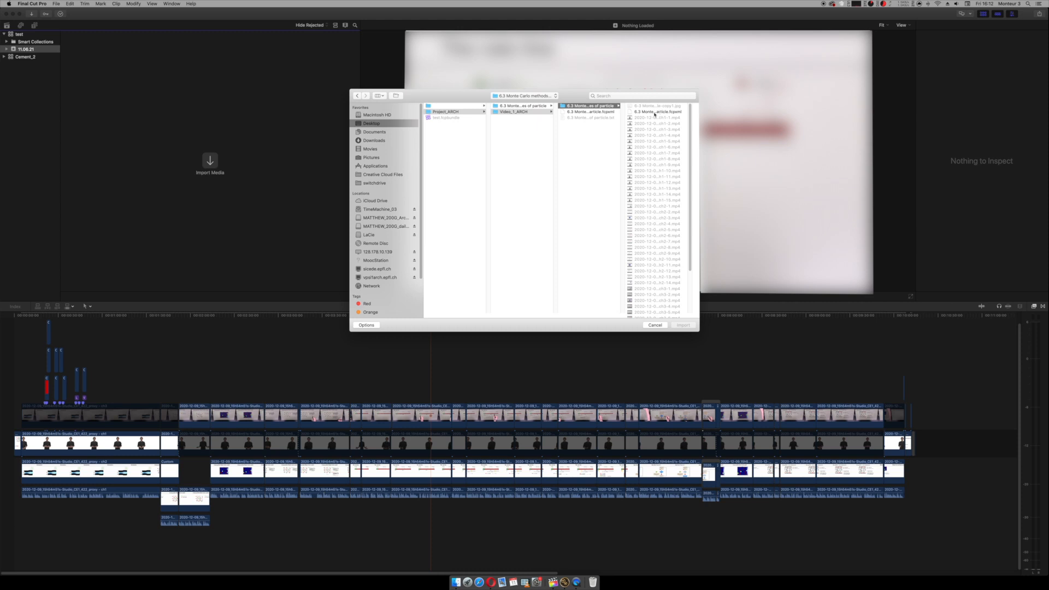
left_click(647, 113)
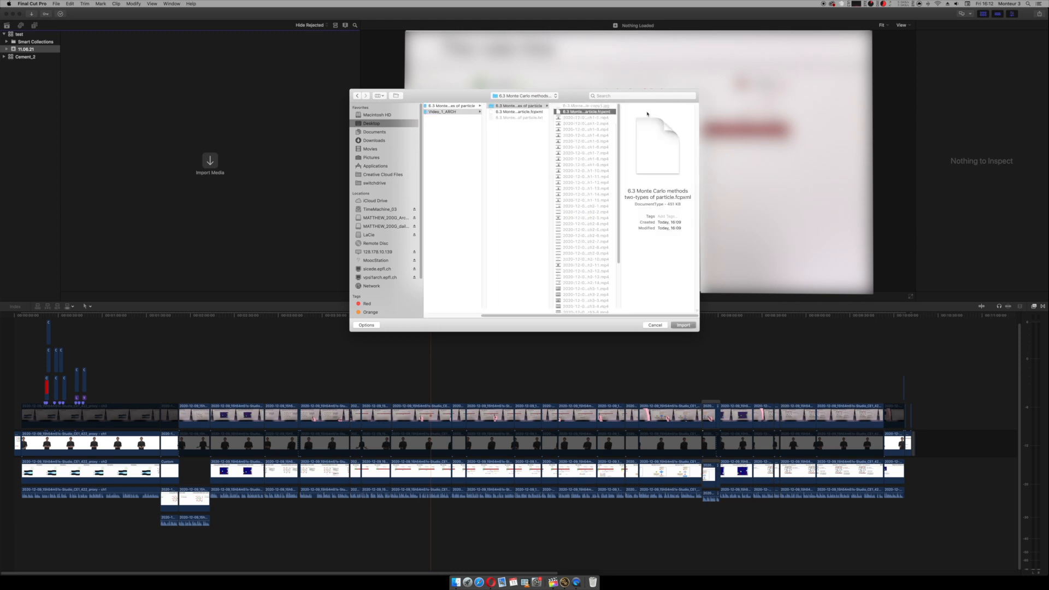
left_click(693, 325)
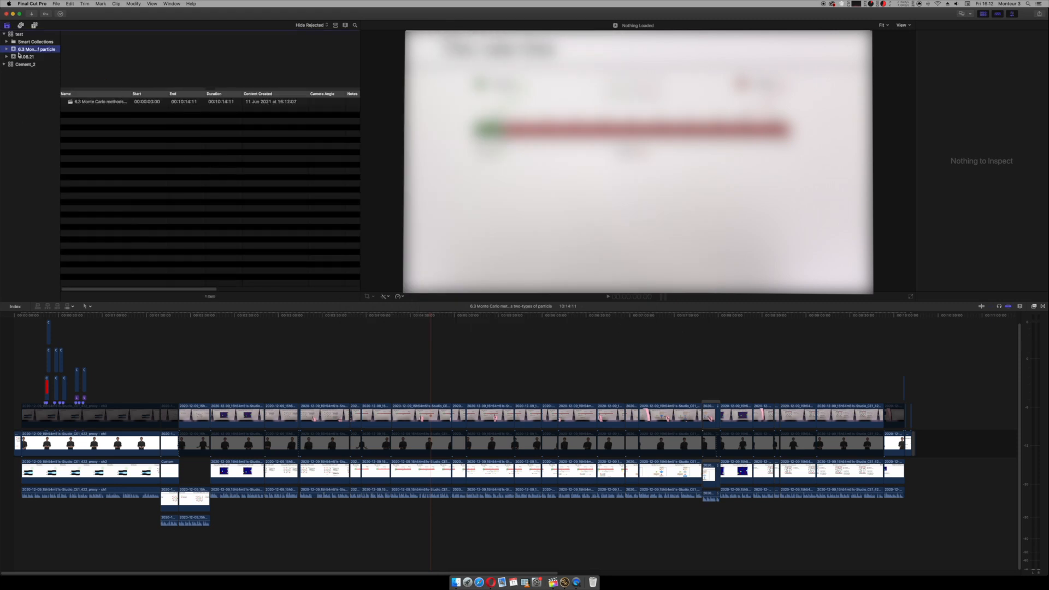
Open the imported 6.3 Monte Carlo methods two-types of particle_Lite project in the timeline.
left_click(56, 4)
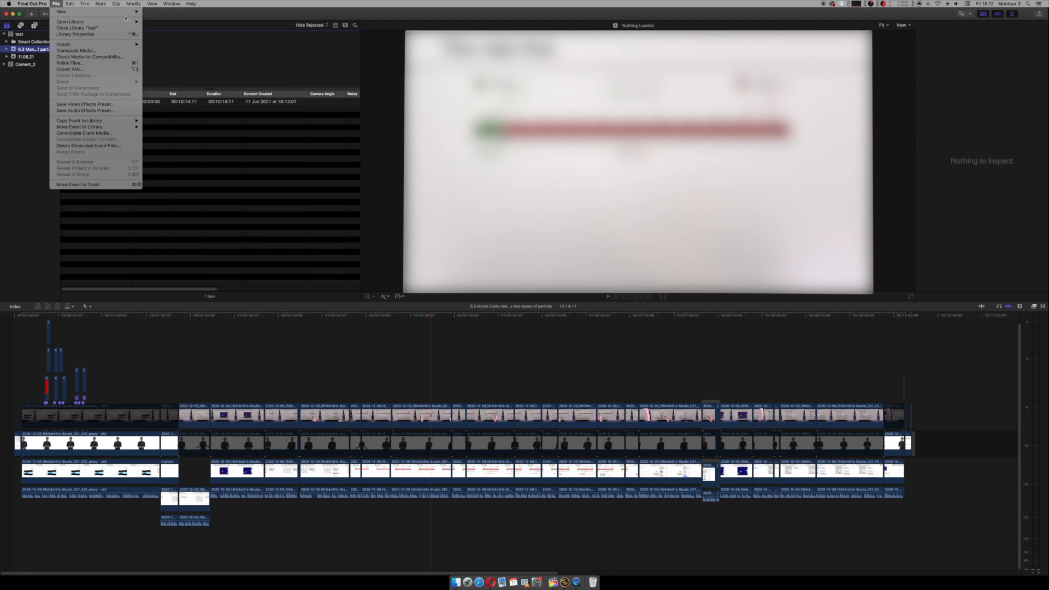
left_click(36, 85)
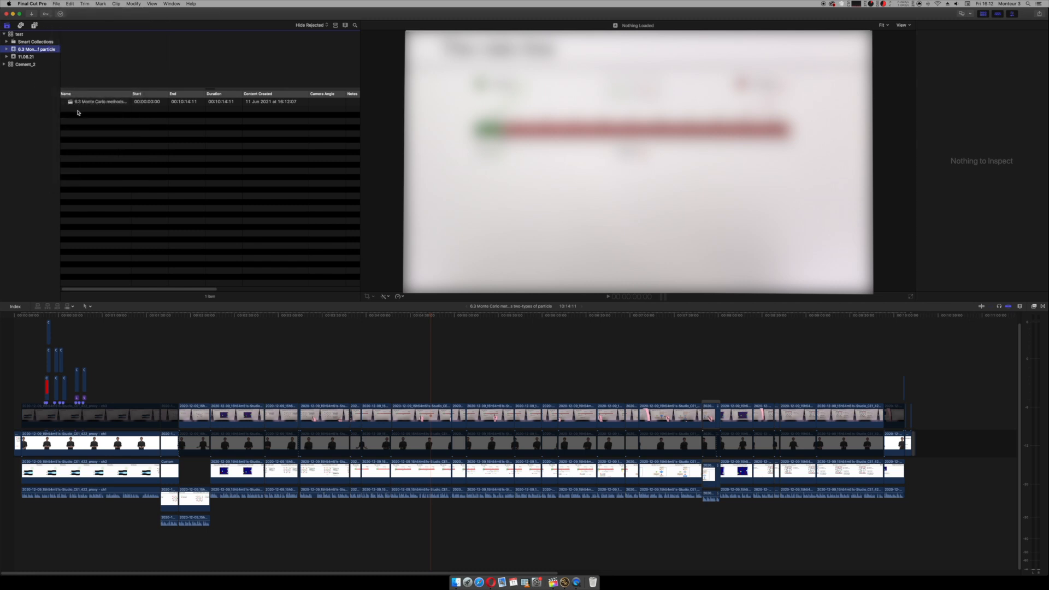
left_click(71, 102)
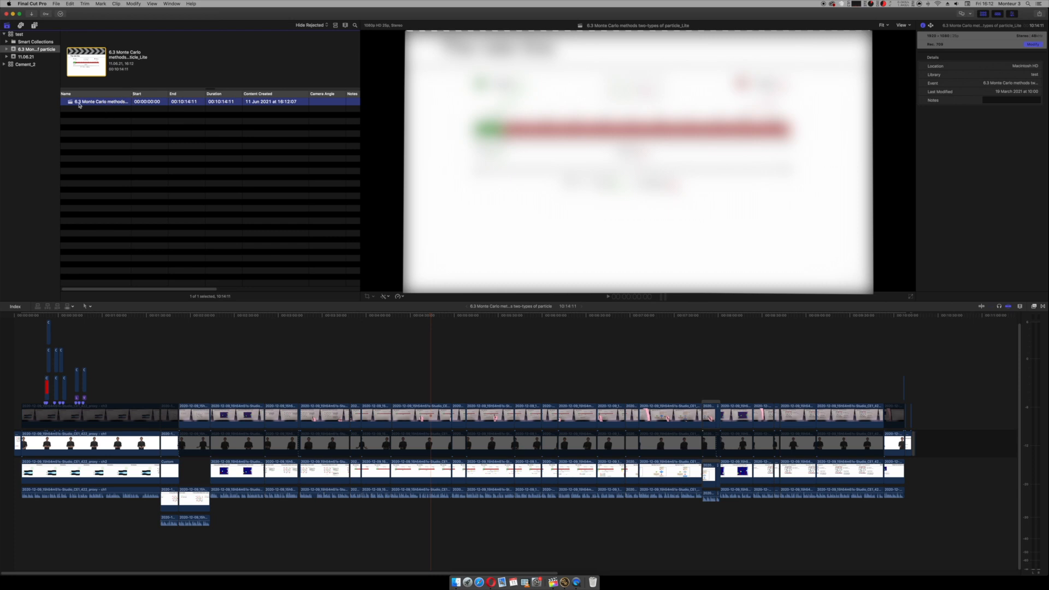
double_click(71, 102)
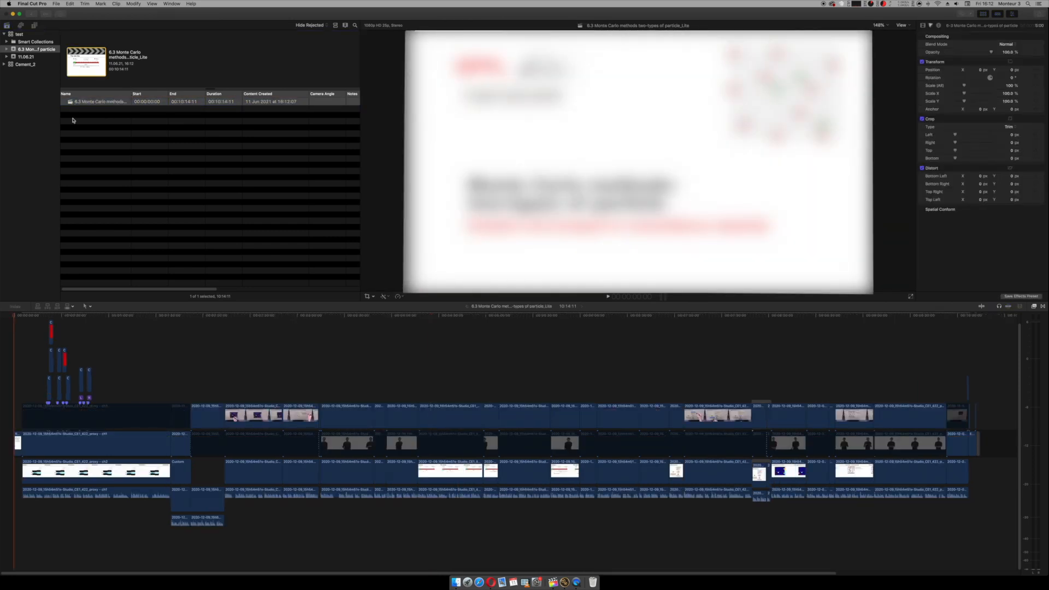